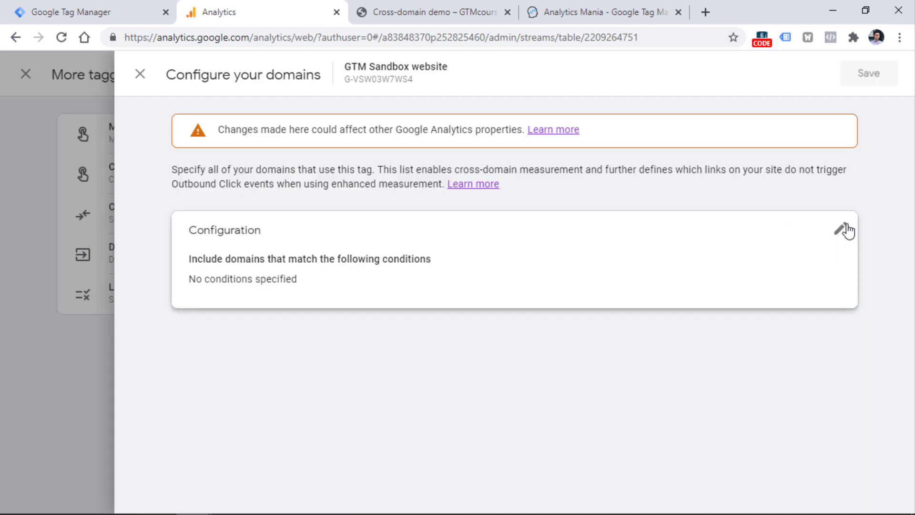
# Step: Add a first domain condition for gtmcourse.myshopify.com
pyautogui.click(839, 232)
pyautogui.click(239, 305)
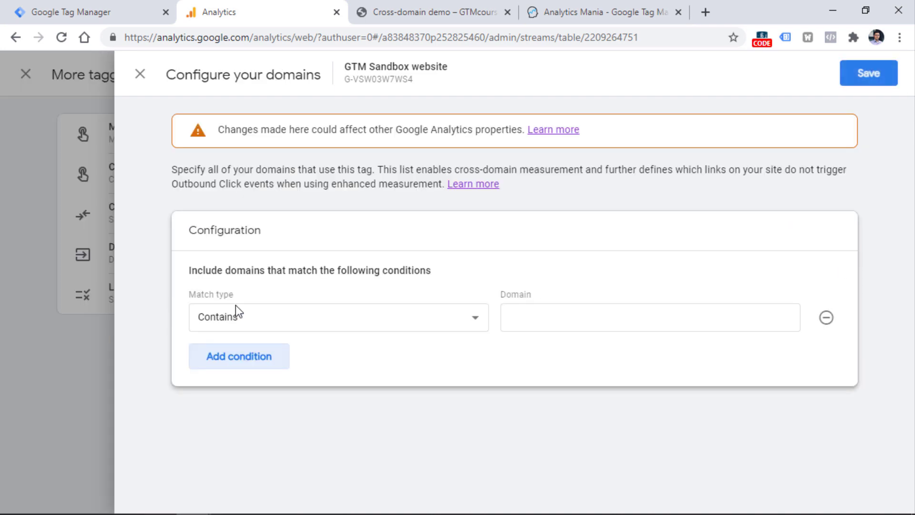
pyautogui.click(555, 313)
pyautogui.write('gtmcourse.myshopify.com')
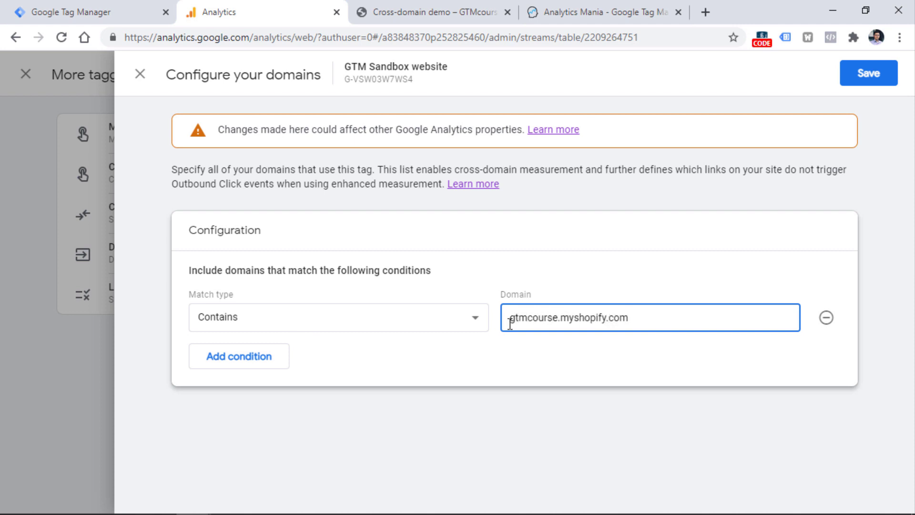
# Step: Add a second condition for analyticsmania.com with Contains match type and save the conditions
pyautogui.click(241, 362)
pyautogui.click(517, 356)
pyautogui.write('analyticsmania.com')
pyautogui.click(542, 382)
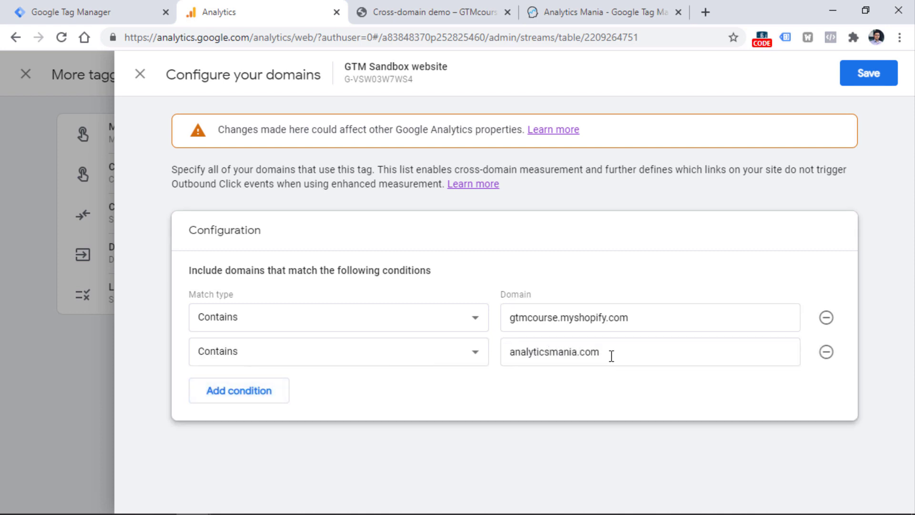
pyautogui.moveTo(609, 356); pyautogui.dragTo(512, 356)
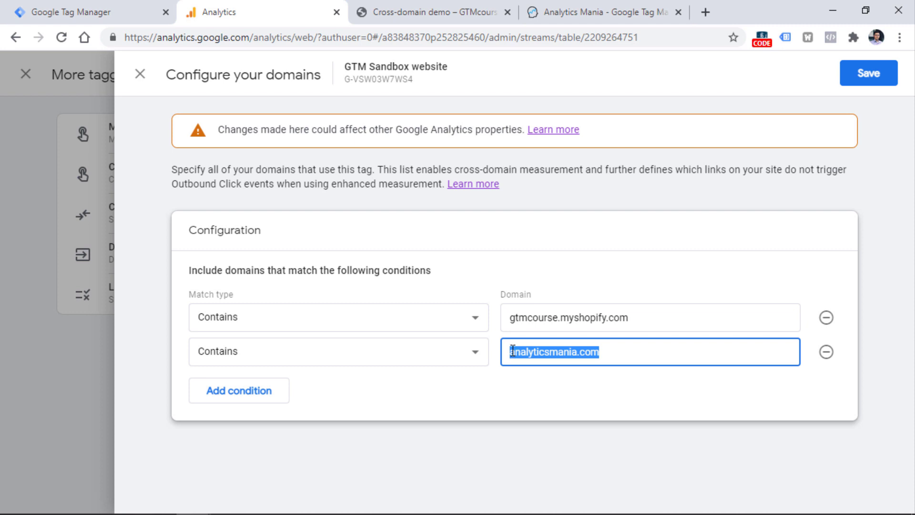
pyautogui.moveTo(634, 351); pyautogui.dragTo(511, 355)
pyautogui.click(401, 352)
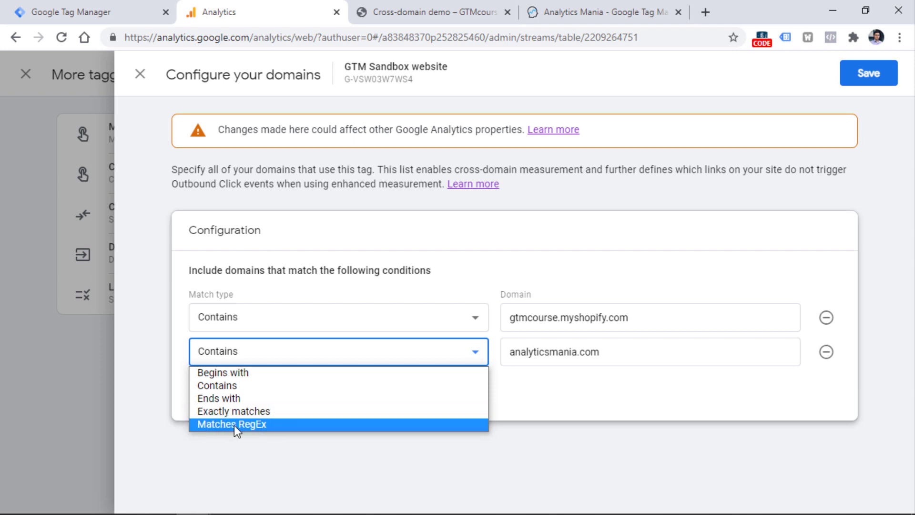
pyautogui.click(519, 398)
pyautogui.click(868, 79)
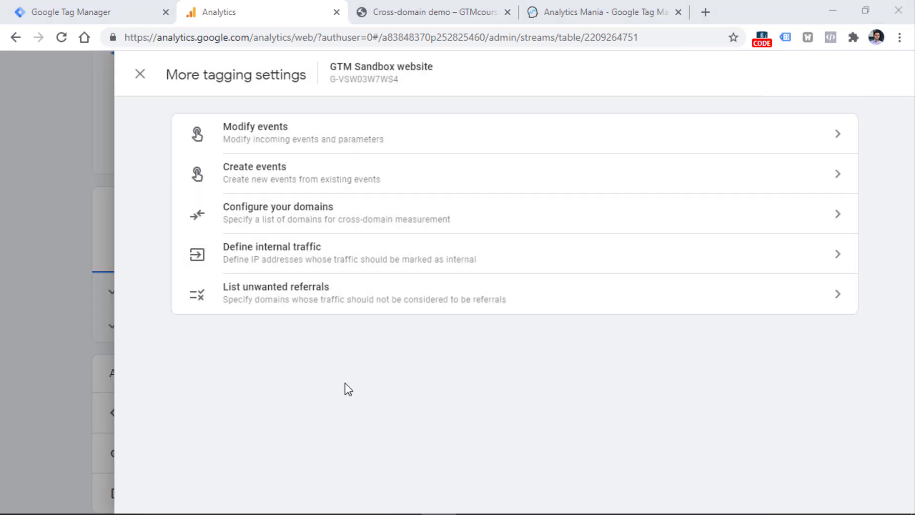
# Step: Check the store domain, review the GA4 config tag in Tag Manager, then reload the Cross-domain demo page
pyautogui.click(445, 7)
pyautogui.moveTo(158, 38); pyautogui.dragTo(274, 38)
pyautogui.click(366, 414)
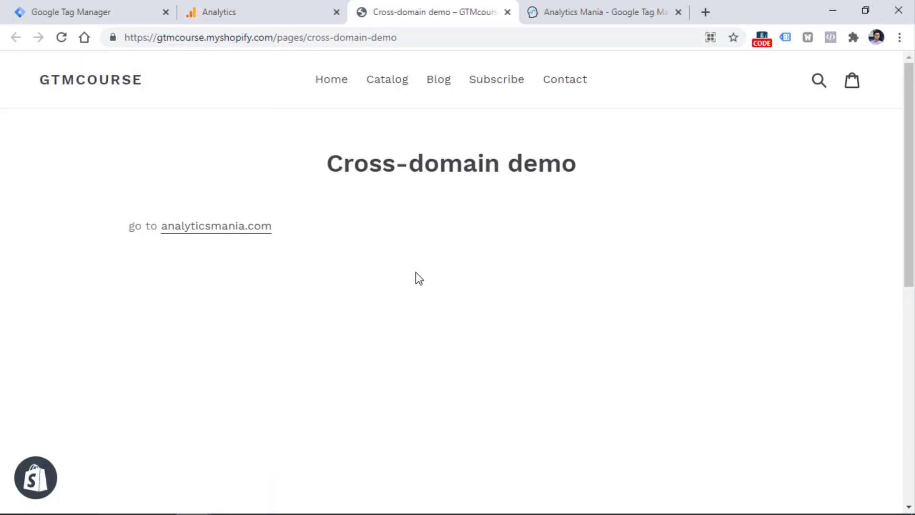
pyautogui.click(92, 12)
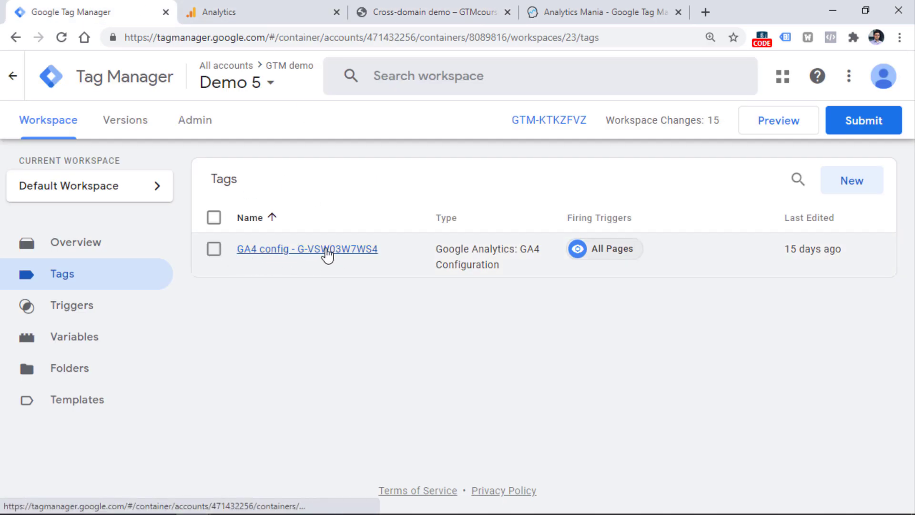
pyautogui.click(429, 12)
pyautogui.click(64, 40)
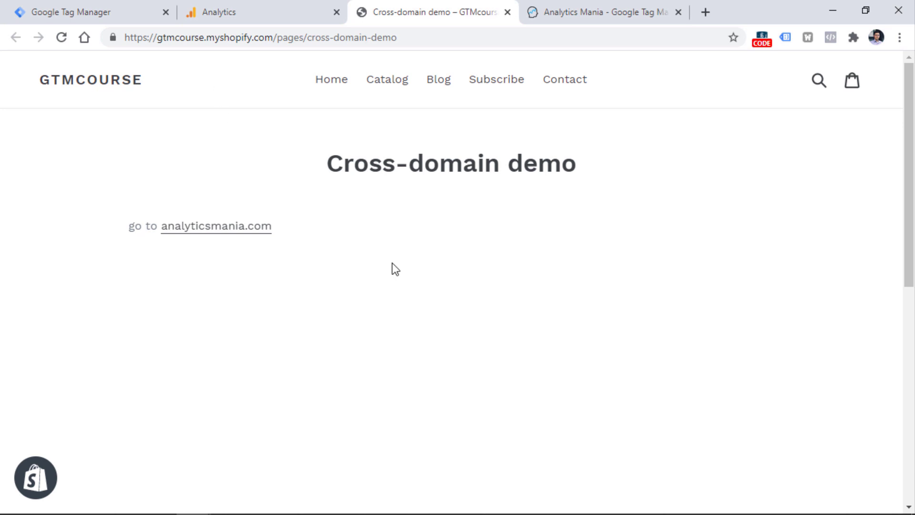
pyautogui.click(212, 228)
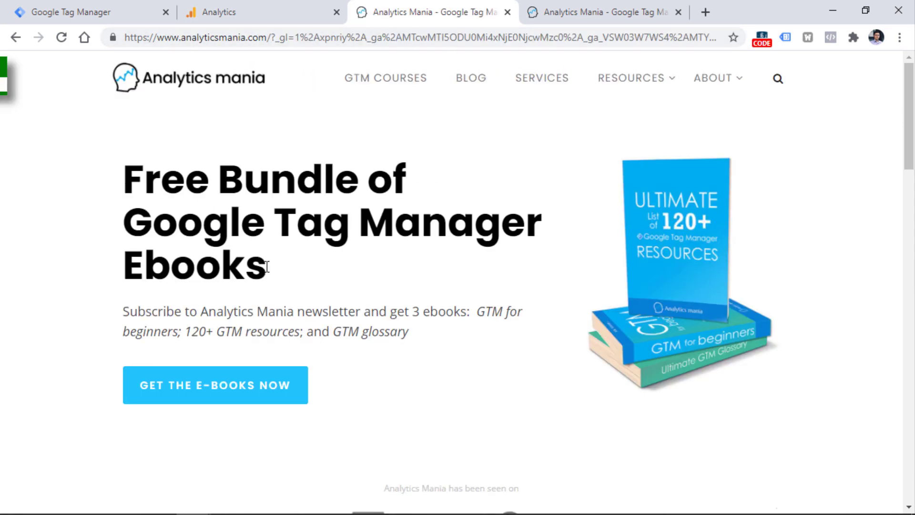
pyautogui.moveTo(270, 38); pyautogui.dragTo(680, 42)
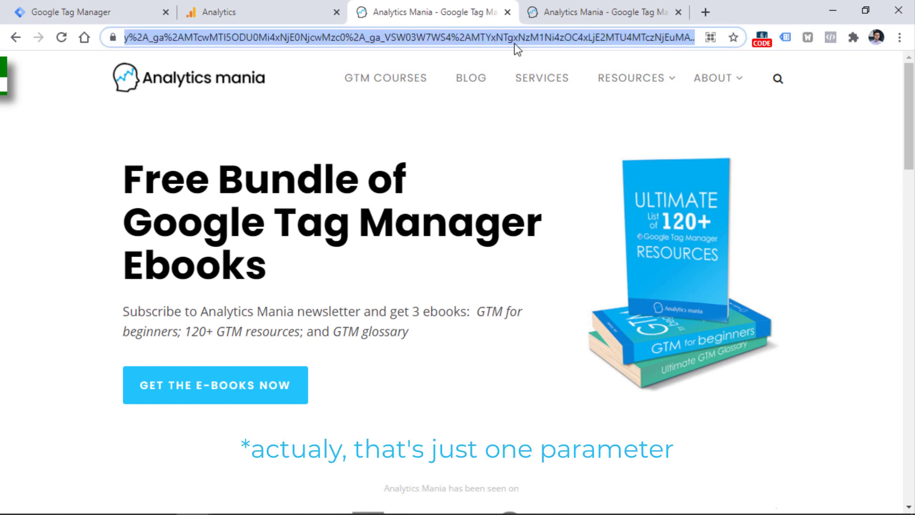
pyautogui.click(450, 37)
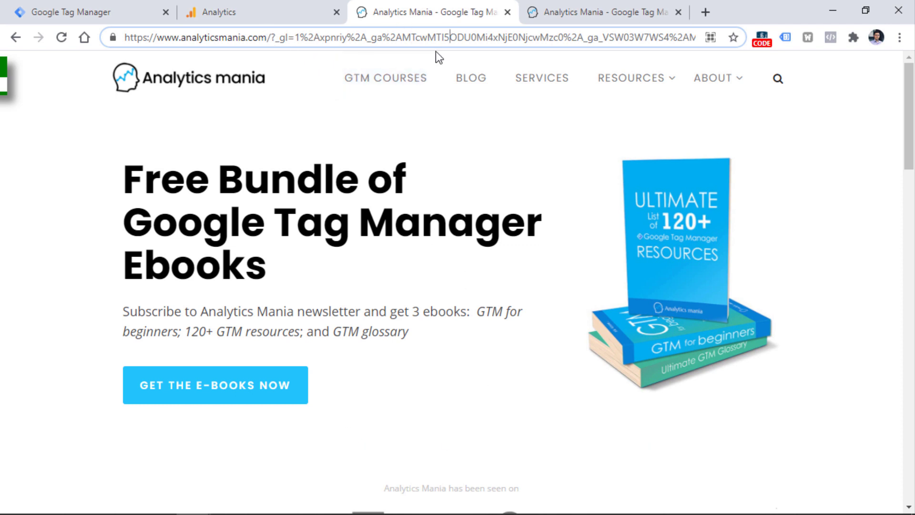
pyautogui.click(13, 39)
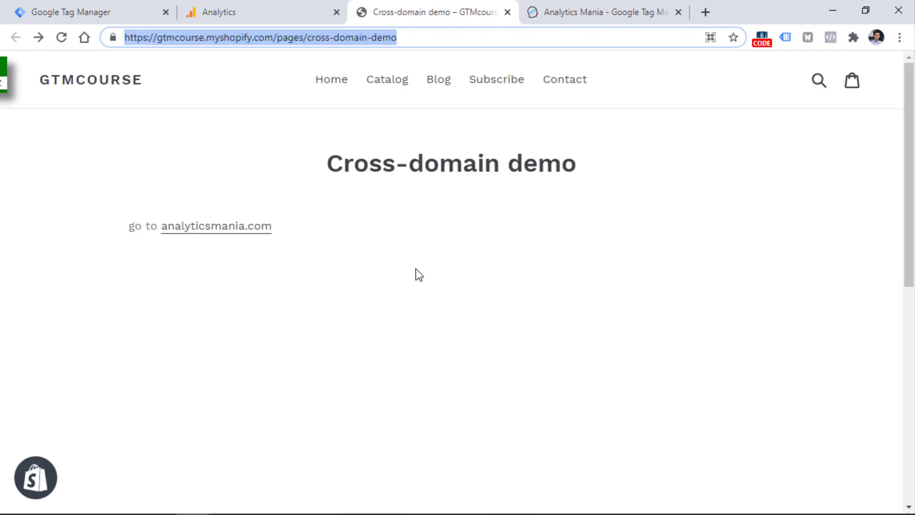
# Step: Open Chrome DevTools to the Shopify store's cookies in the Application panel
pyautogui.click(452, 267)
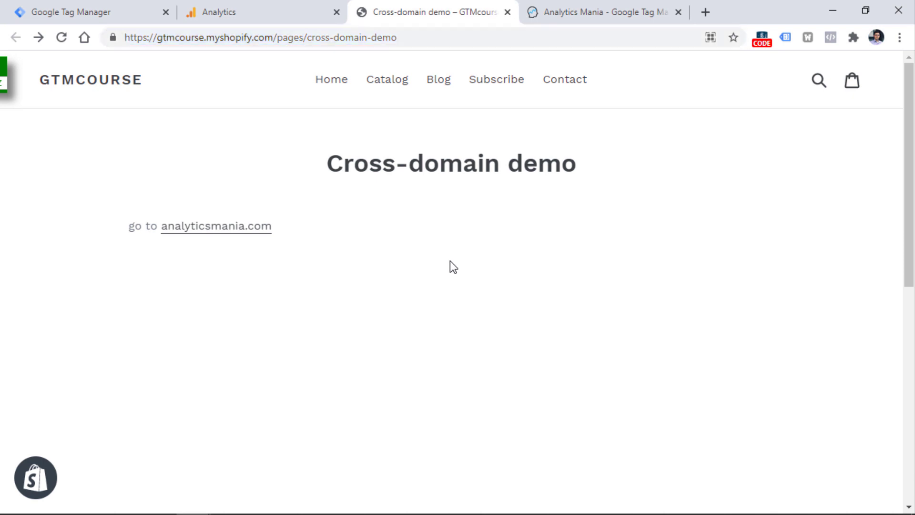
pyautogui.click(900, 37)
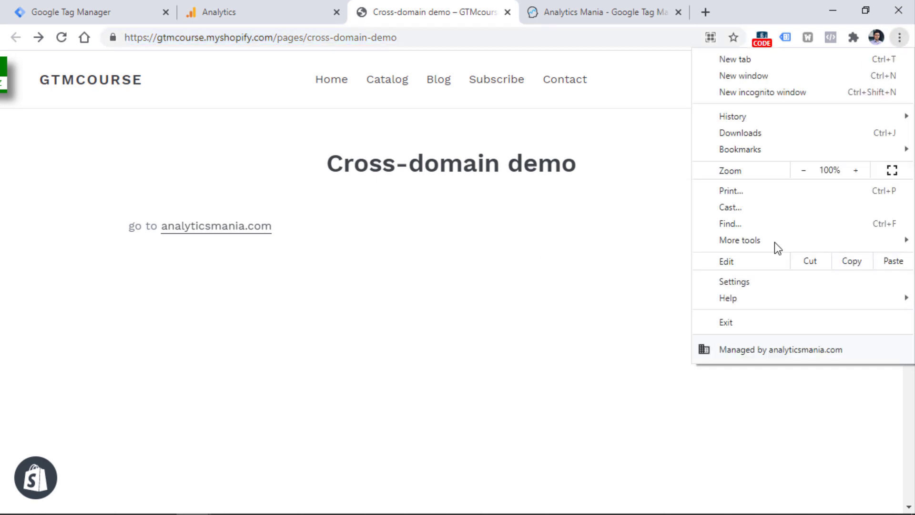
pyautogui.moveTo(757, 242)
pyautogui.click(549, 337)
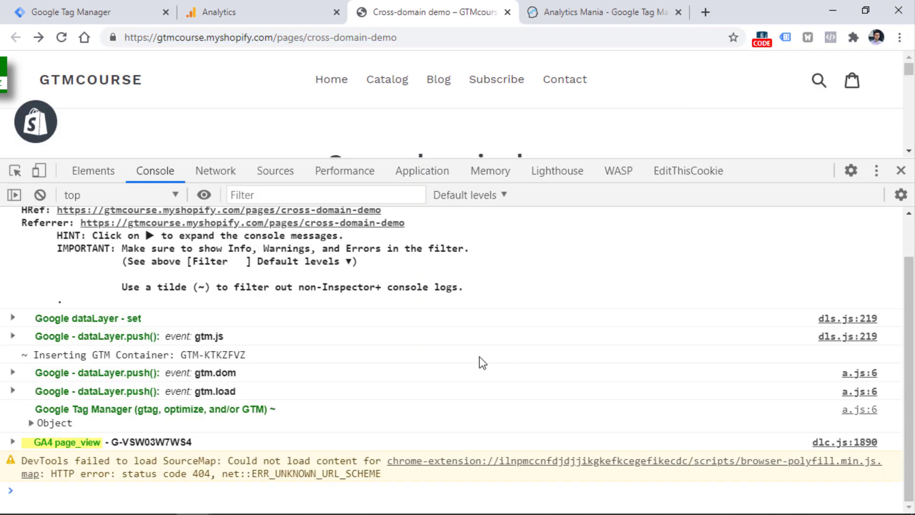
pyautogui.click(429, 175)
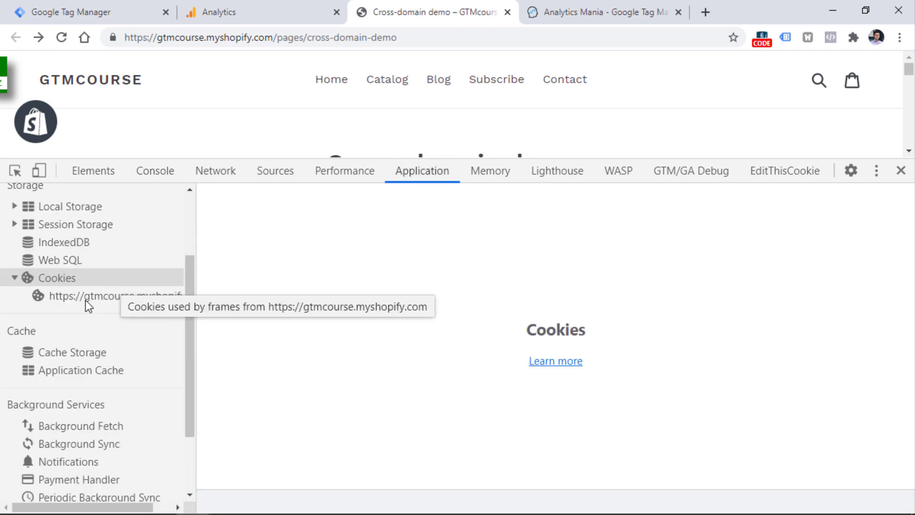
pyautogui.click(85, 296)
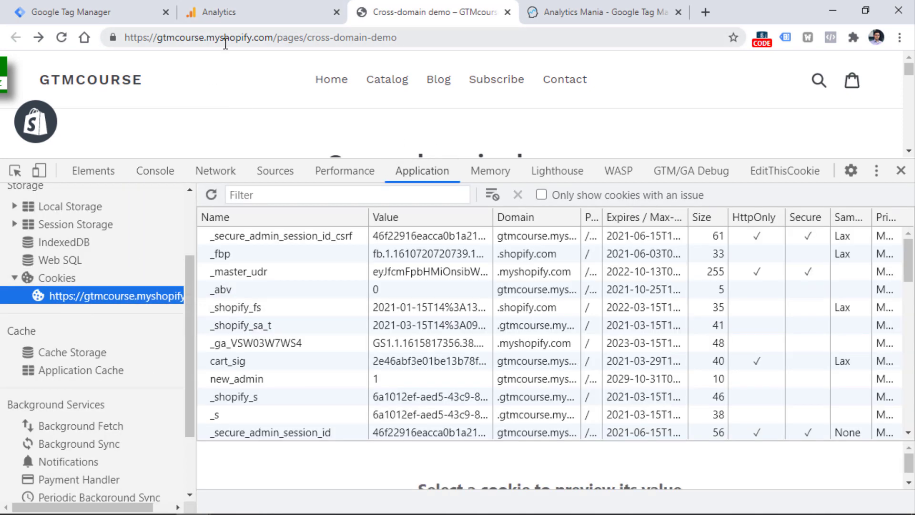
# Step: Filter cookies to _ga, note value GA1.1.1701298542.1614670374, then follow the analyticsmania.com link
pyautogui.click(275, 194)
pyautogui.write('_ga')
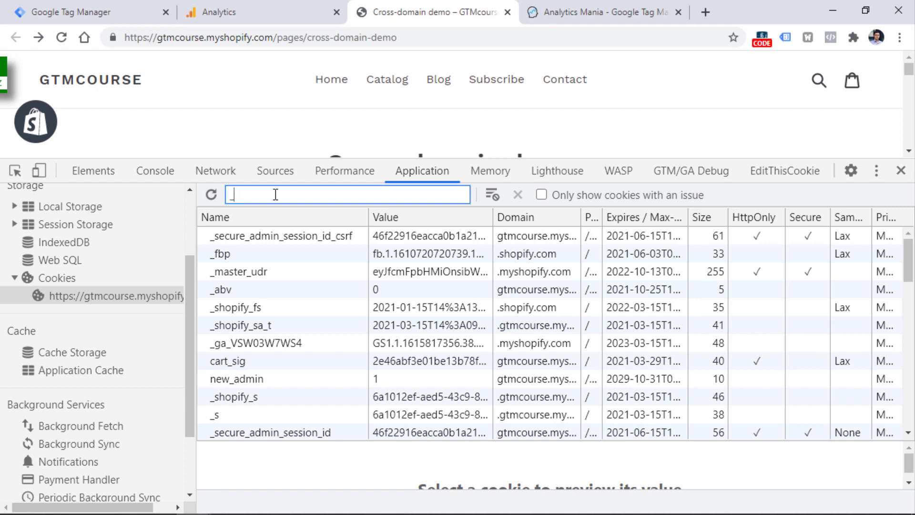
pyautogui.click(458, 254)
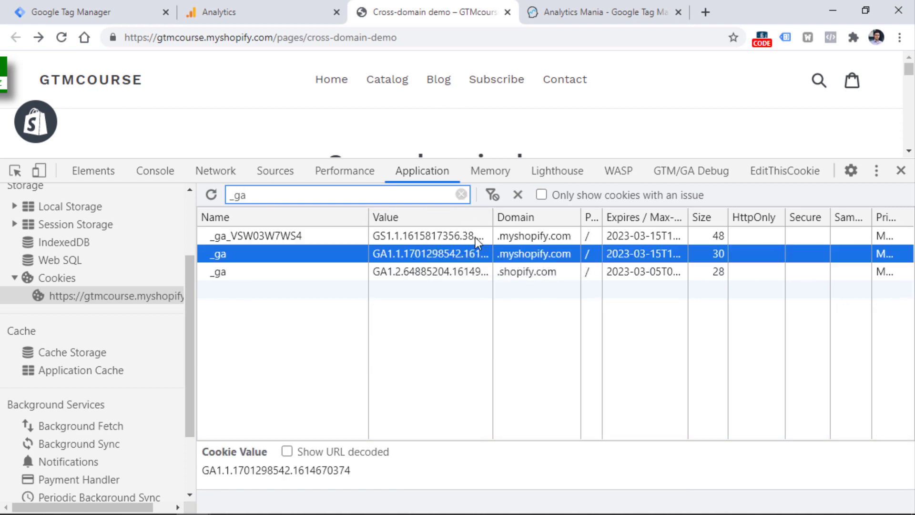
pyautogui.moveTo(494, 216); pyautogui.dragTo(535, 217)
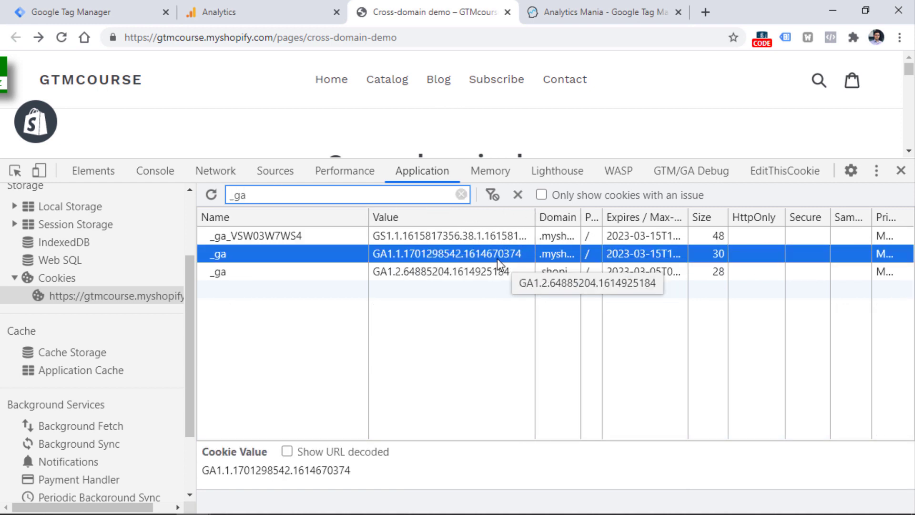
pyautogui.press('F12')
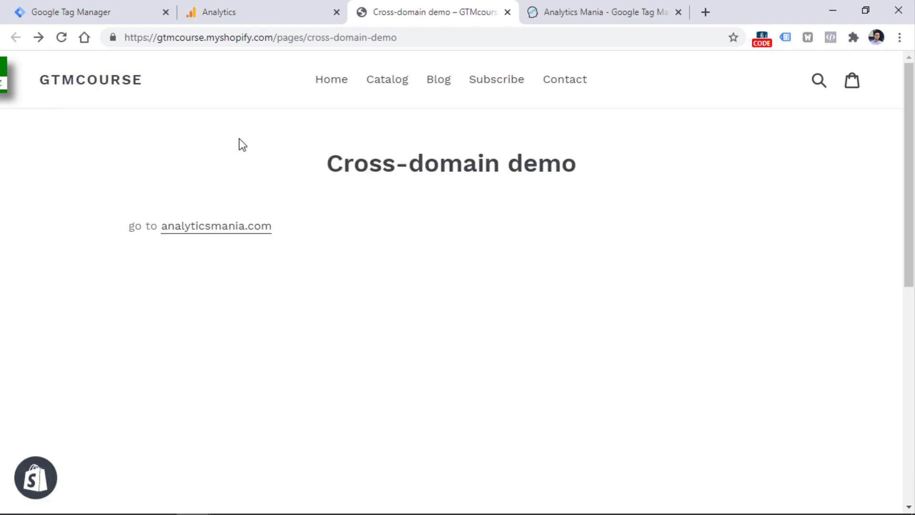
pyautogui.click(210, 228)
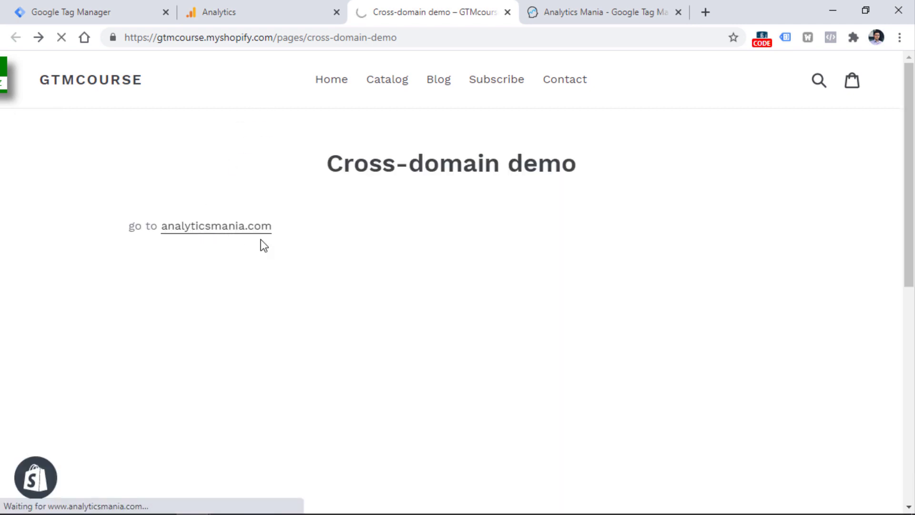
# Step: Confirm analyticsmania.com's _ga cookie matches GA1.1.1701298542.1614670374 in DevTools, then close DevTools
pyautogui.click(900, 38)
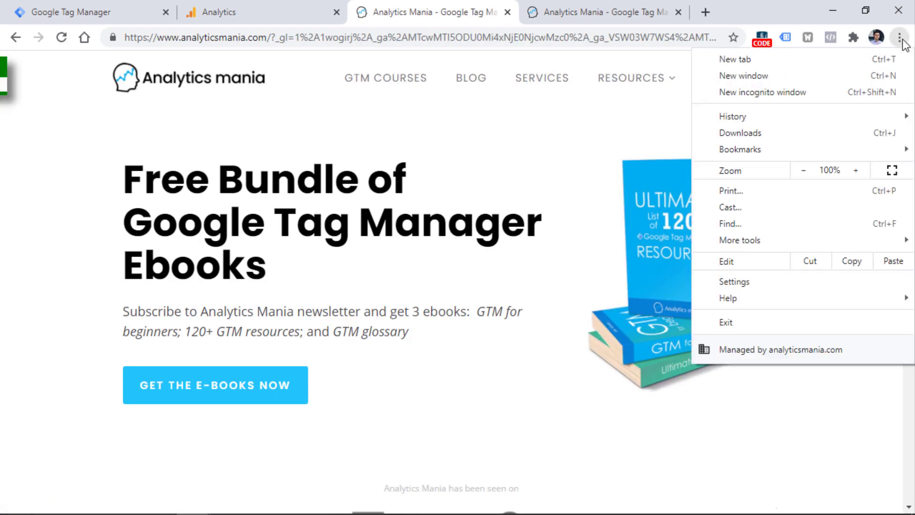
pyautogui.press('F12')
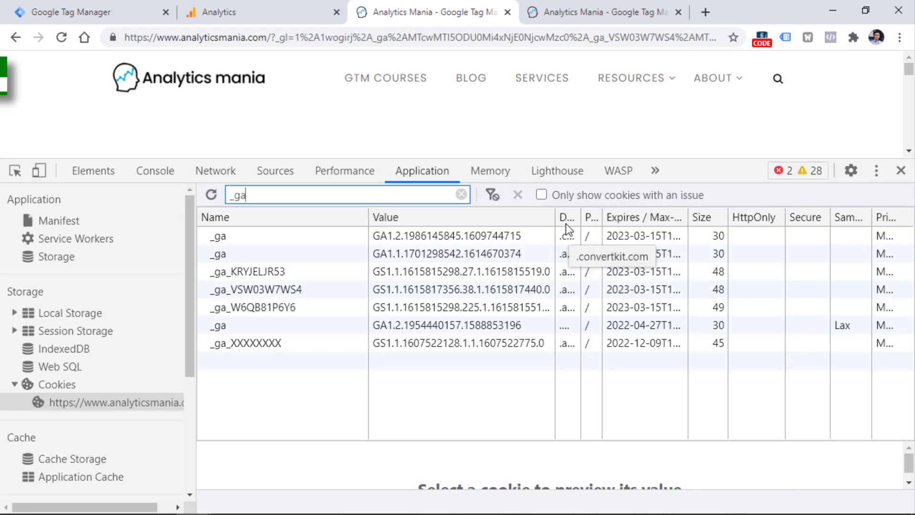
pyautogui.click(479, 256)
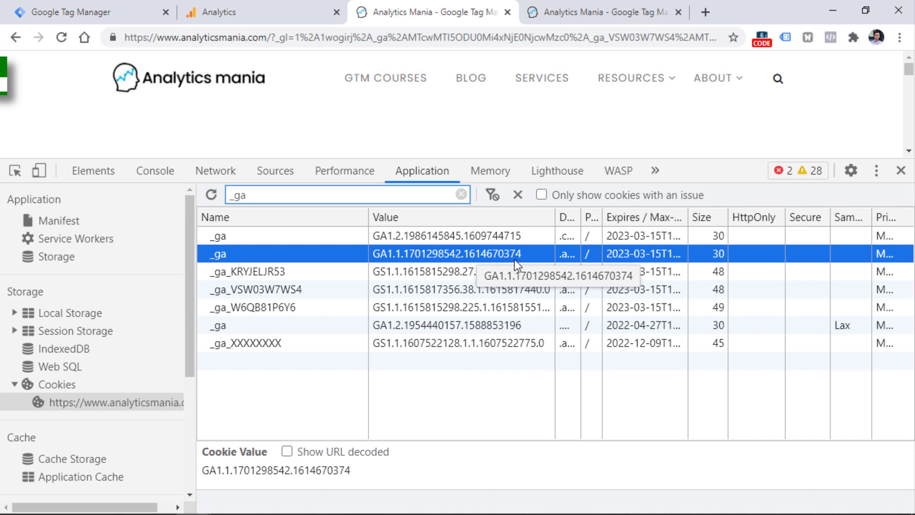
pyautogui.press('F12')
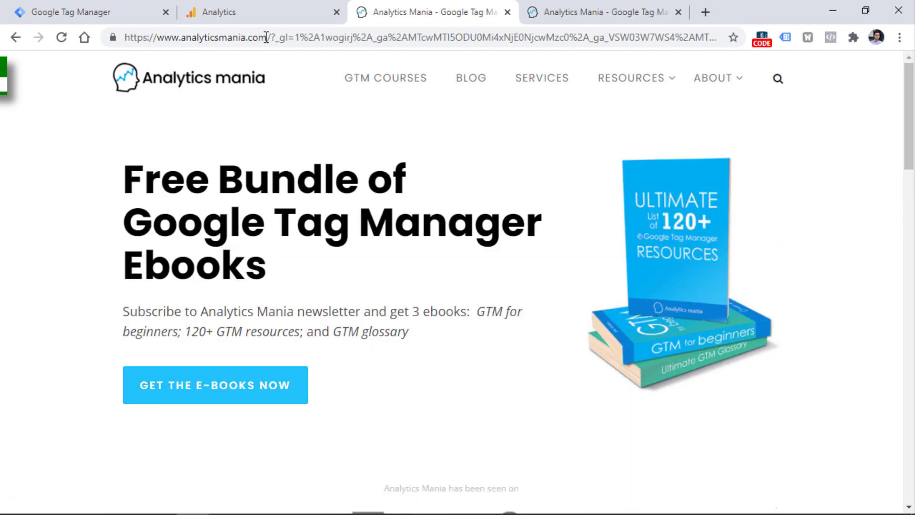
# Step: Glance at GA4 DebugView, then go back to the Cross-domain demo page
pyautogui.click(254, 23)
pyautogui.scroll(-3, 70, 435)
pyautogui.click(435, 7)
pyautogui.click(17, 38)
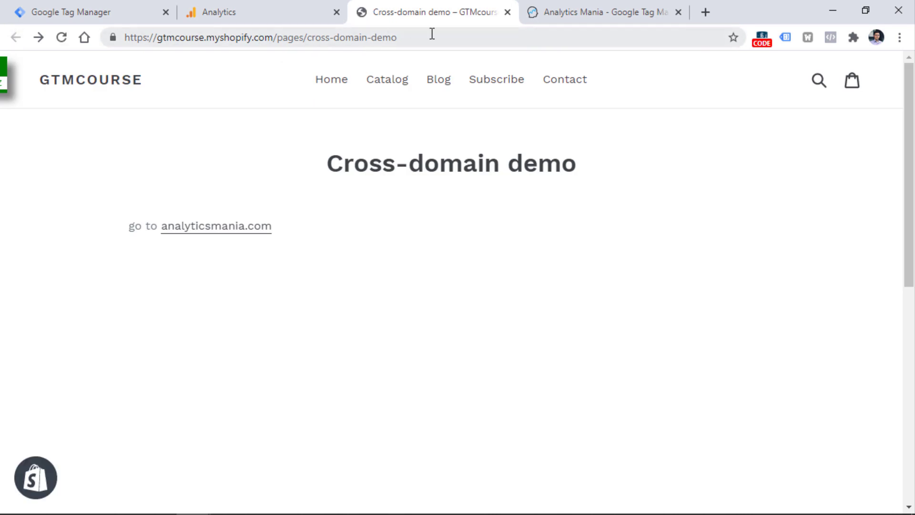
# Step: Enable the Google Analytics Debugger extension on the store page, then view GA4 DebugView
pyautogui.click(854, 36)
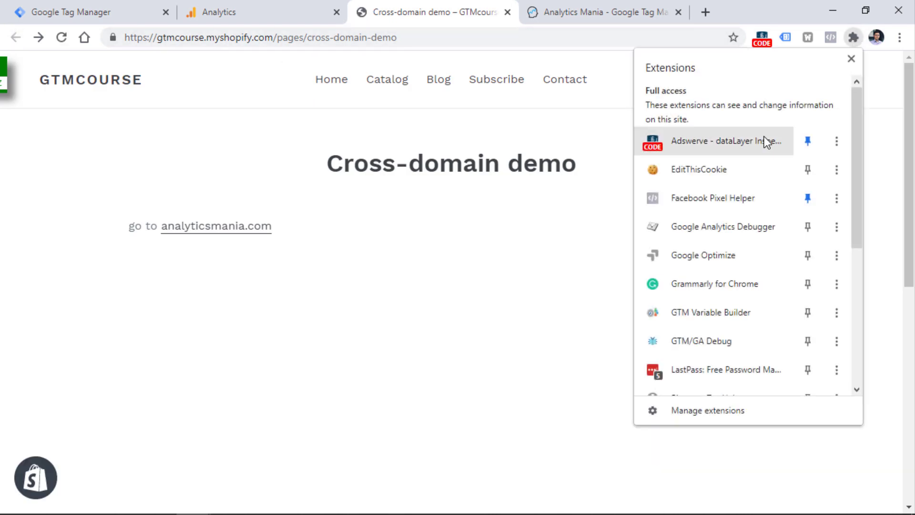
pyautogui.click(718, 227)
pyautogui.click(854, 36)
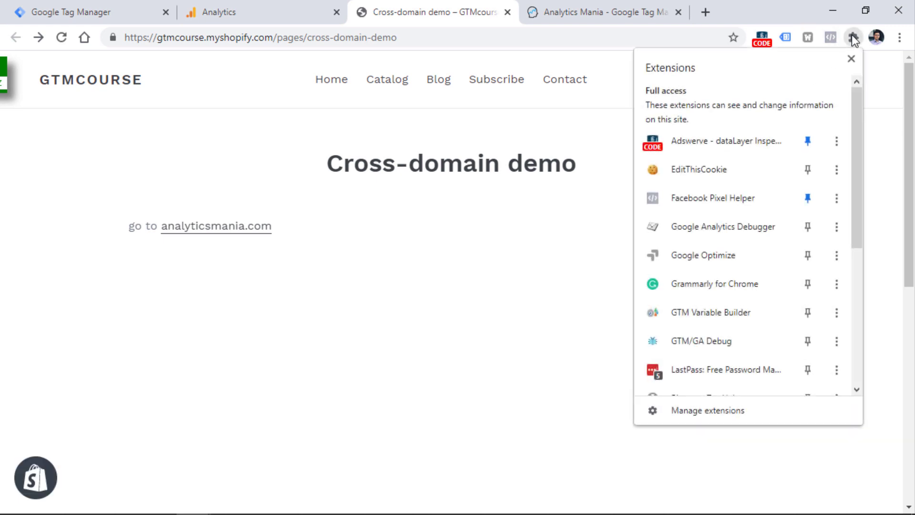
pyautogui.click(719, 227)
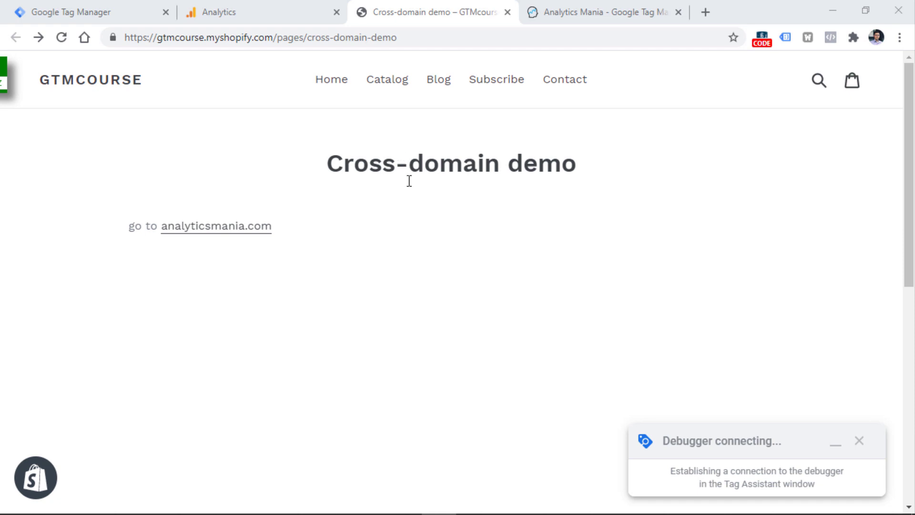
pyautogui.click(264, 6)
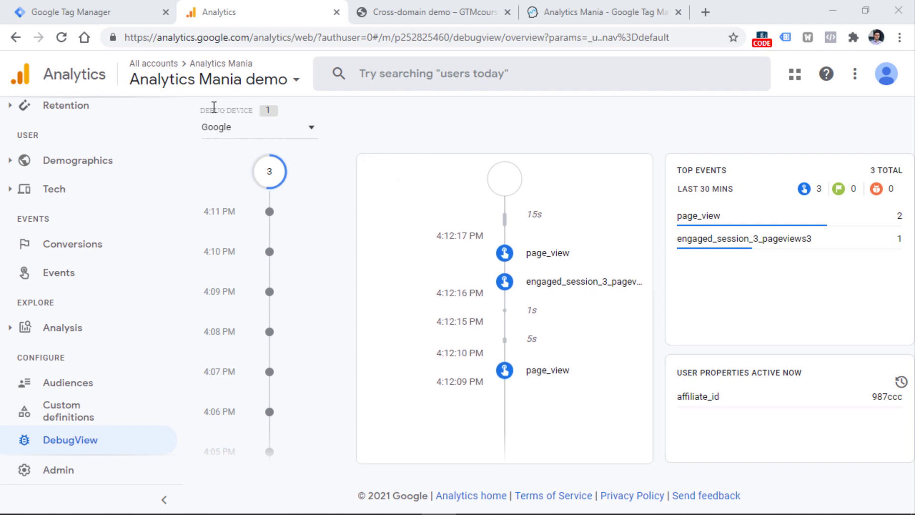
# Step: Follow the Cross-domain demo page's analyticsmania.com link, then return to GA4 DebugView
pyautogui.click(460, 10)
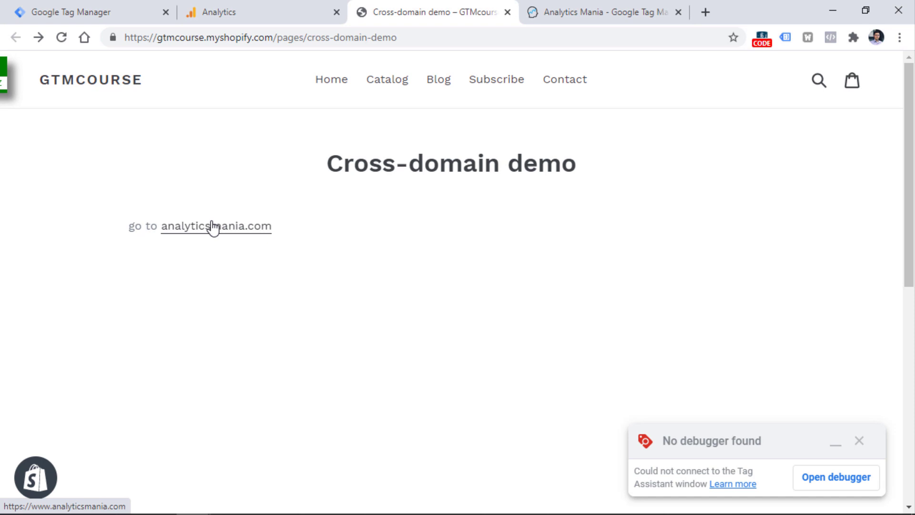
pyautogui.click(257, 12)
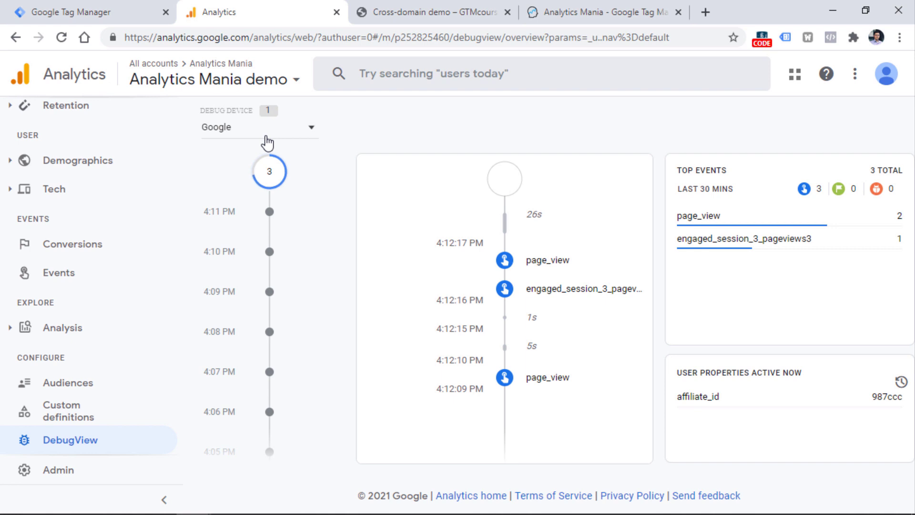
pyautogui.click(436, 15)
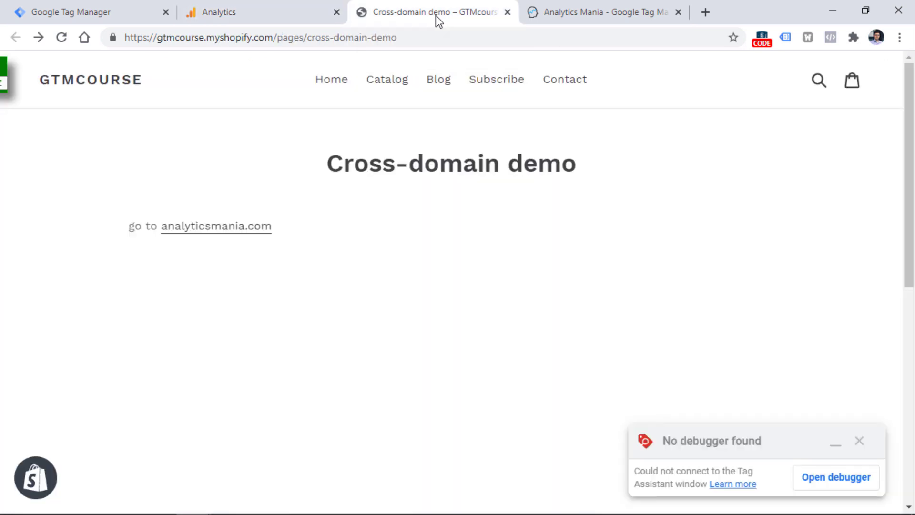
pyautogui.click(216, 229)
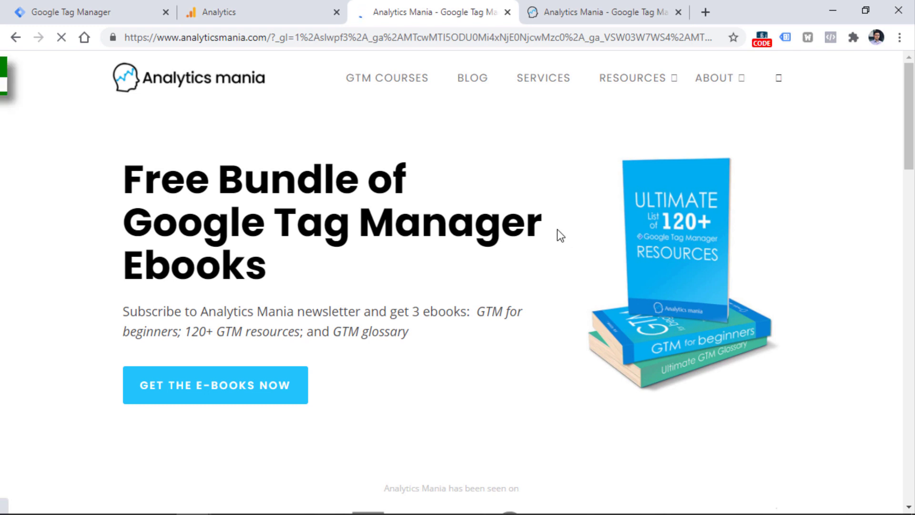
pyautogui.hotkey('ctrl', 'shift', 'Tab')
# Step: Read the page_location value of the earlier page_view event, then close its details
pyautogui.click(545, 273)
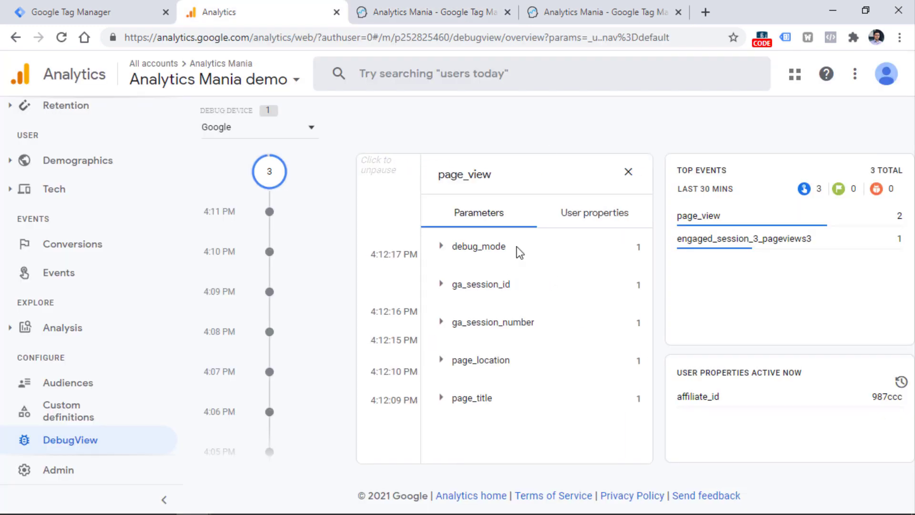
pyautogui.click(464, 362)
pyautogui.tripleClick(486, 400)
pyautogui.click(551, 139)
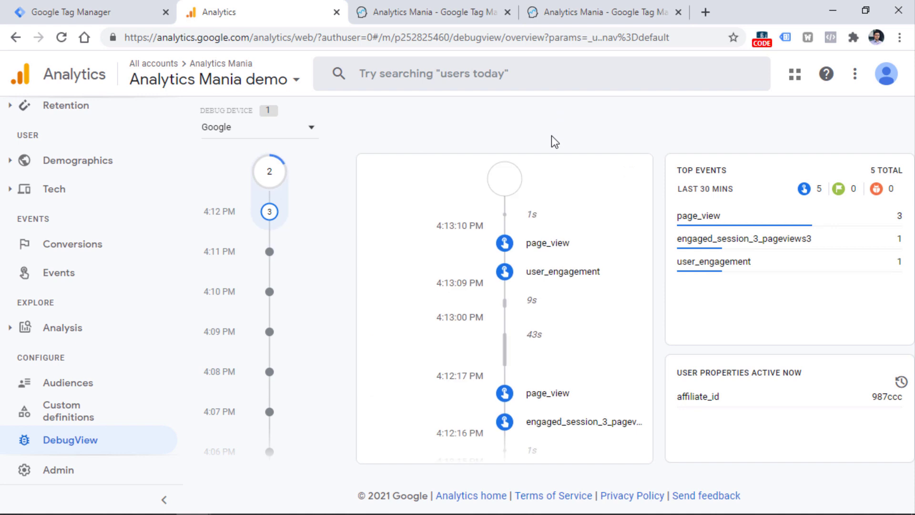
# Step: Inspect page_location of the newest 4:13:10 PM page_view event
pyautogui.click(548, 244)
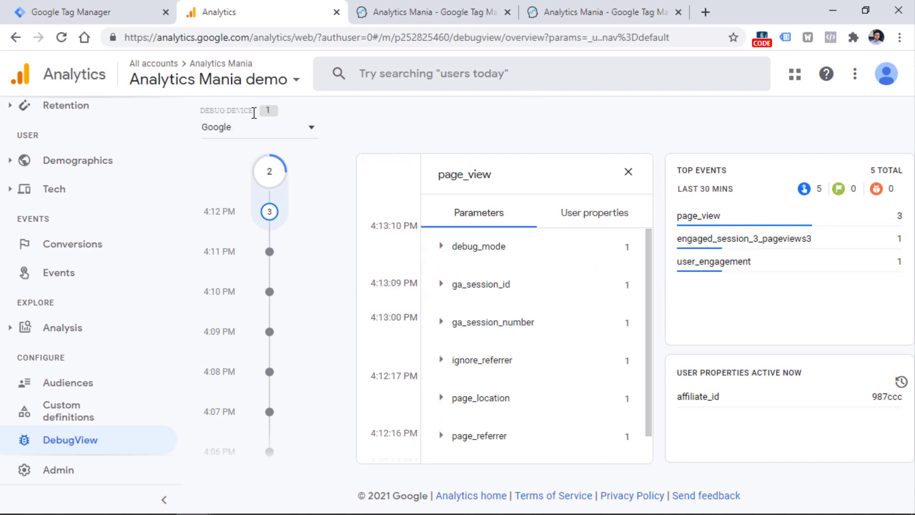
pyautogui.scroll(-1, 441, 370)
pyautogui.click(442, 369)
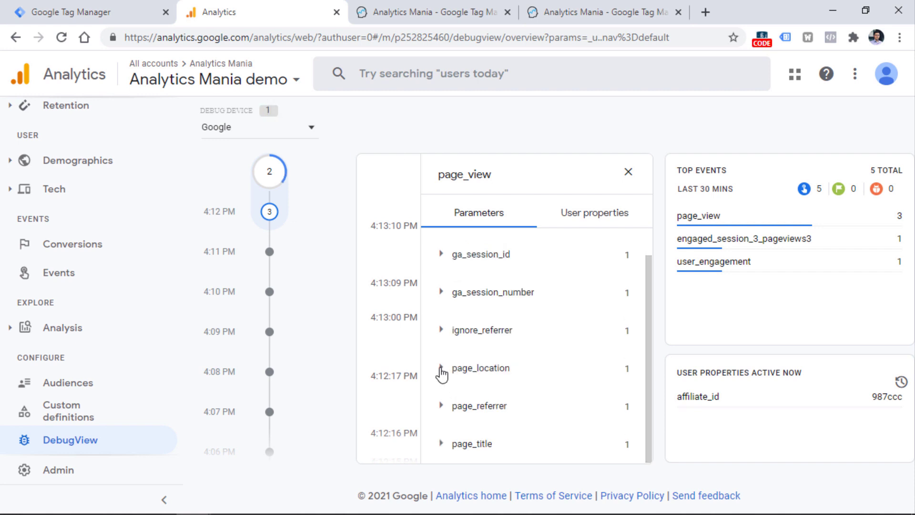
pyautogui.moveTo(444, 397); pyautogui.dragTo(553, 408)
pyautogui.click(438, 382)
pyautogui.click(441, 368)
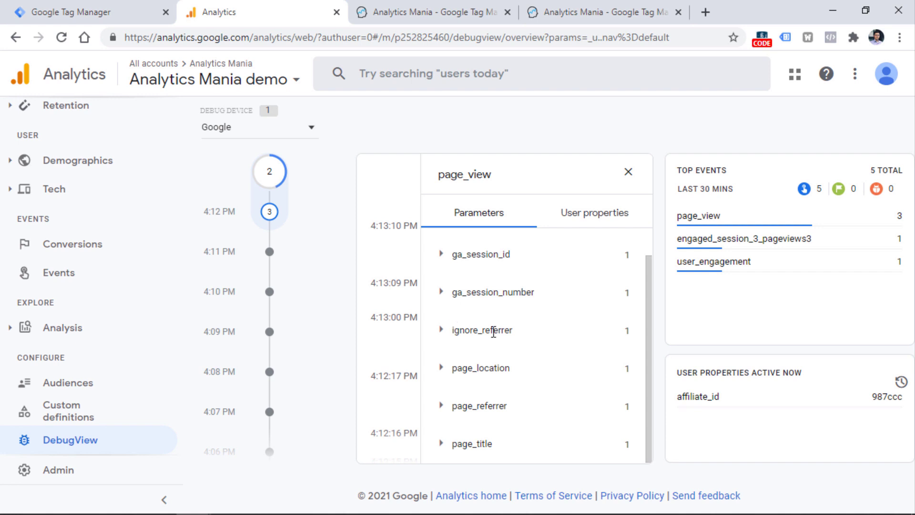